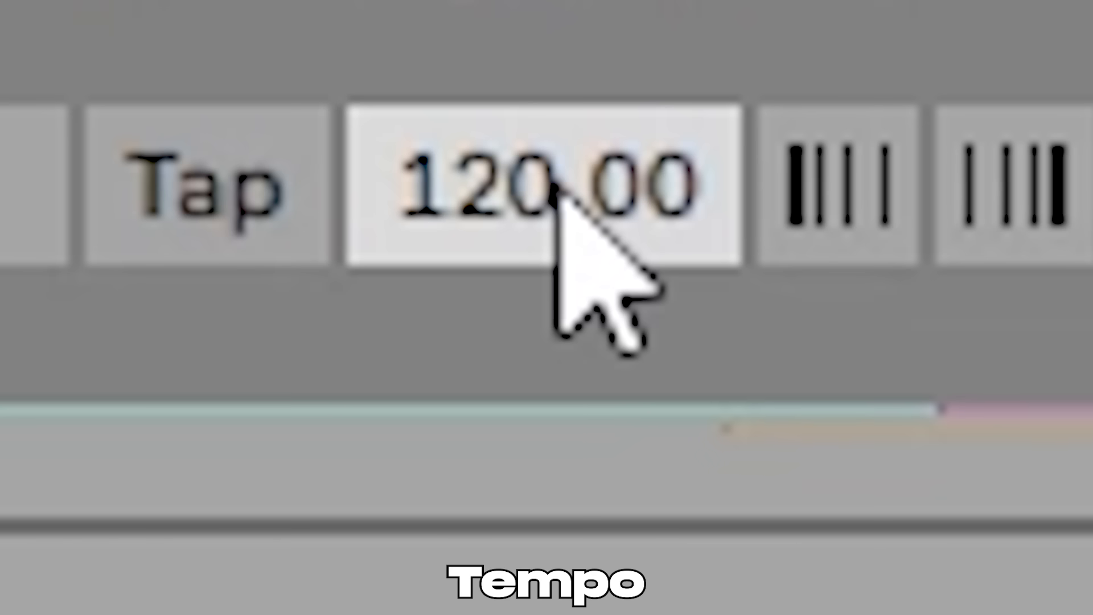
{"action": "left_click_drag", "start_coordinate": [573, 208], "coordinate": [574, 228]}
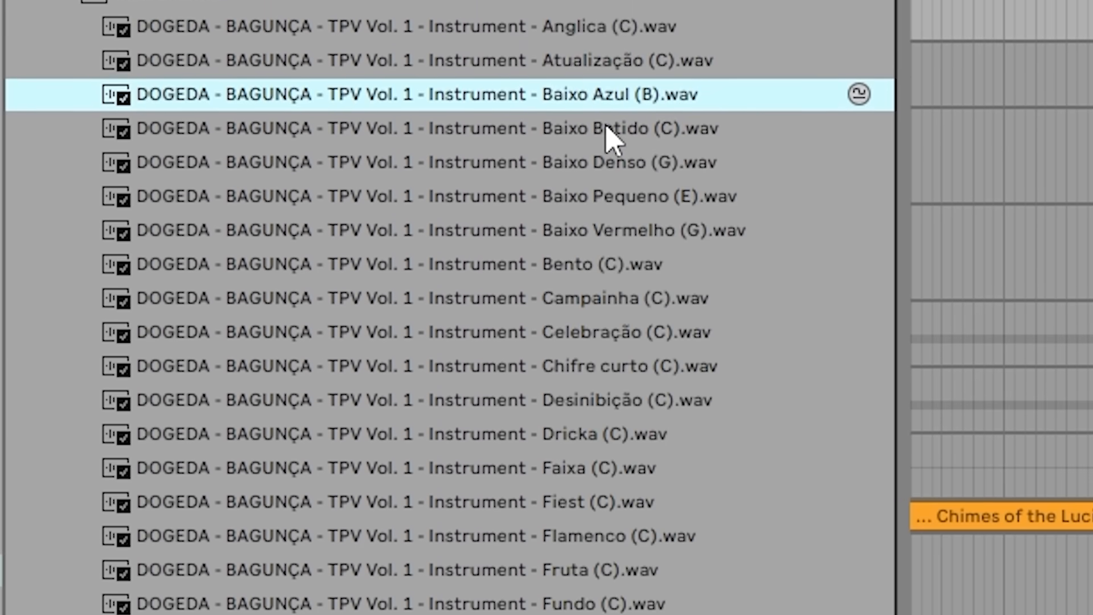
- Preview the BAGUNÇA instrument samples, including Baixo Denso (G) and Celebração (C)
{"action": "key", "text": "Down"}
{"action": "key", "text": "Down"}
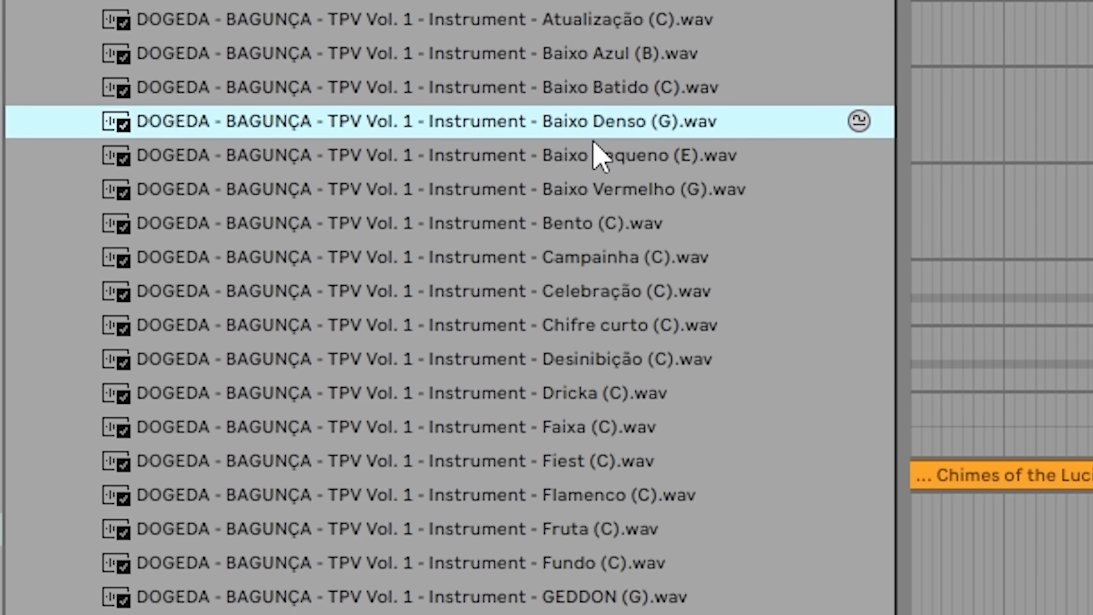
{"action": "key", "text": "Down"}
{"action": "key", "text": "Down"}
{"action": "key", "text": "Down"}
{"action": "key", "text": "Down"}
{"action": "key", "text": "Down"}
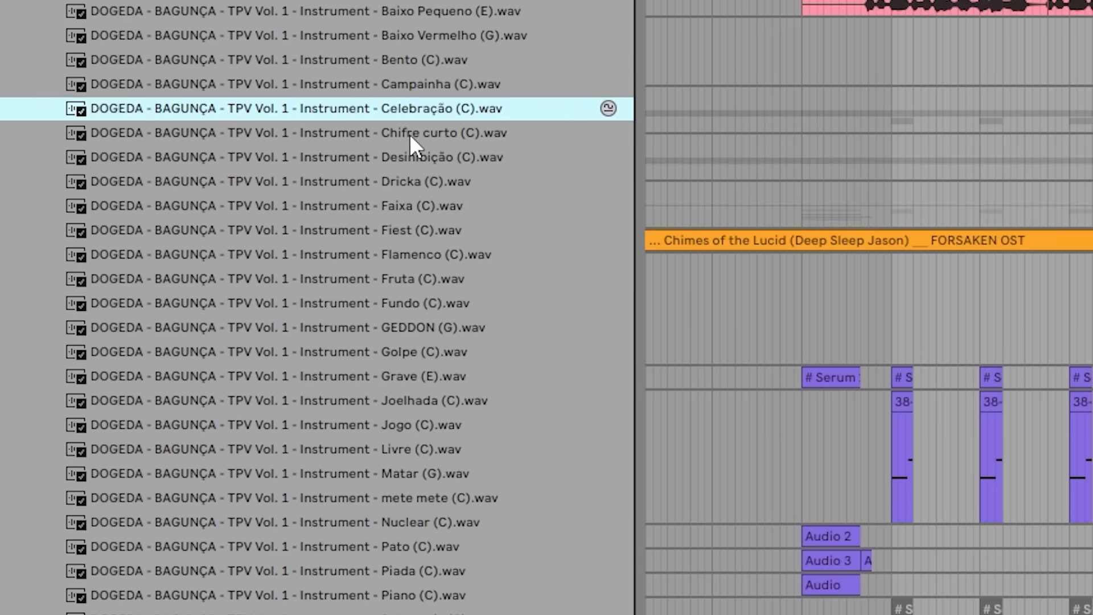
{"action": "key", "text": "Down"}
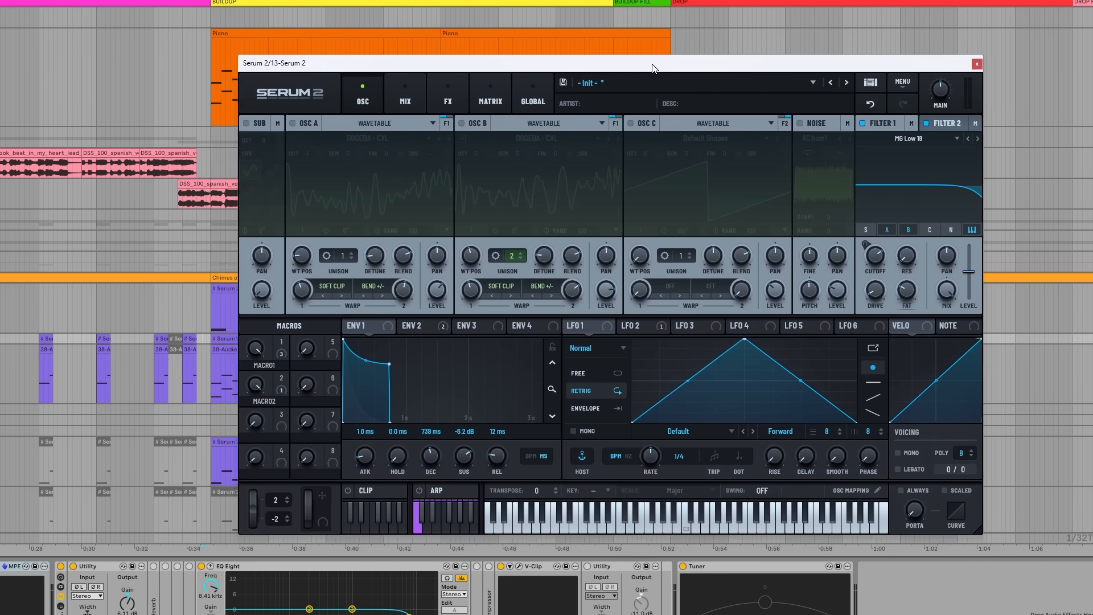
- Enable oscillator A with the DOGEDA - CXL wavetable in Serum 2 and open the patch's modulation matrix
{"action": "left_click_drag", "start_coordinate": [653, 68], "coordinate": [623, 72]}
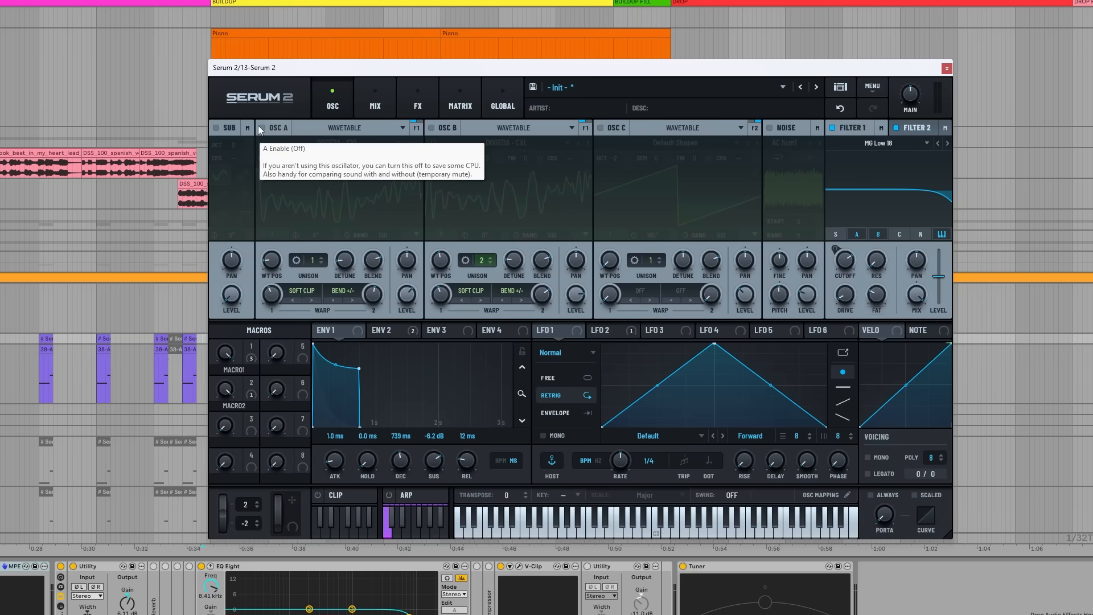
{"action": "left_click", "coordinate": [262, 128]}
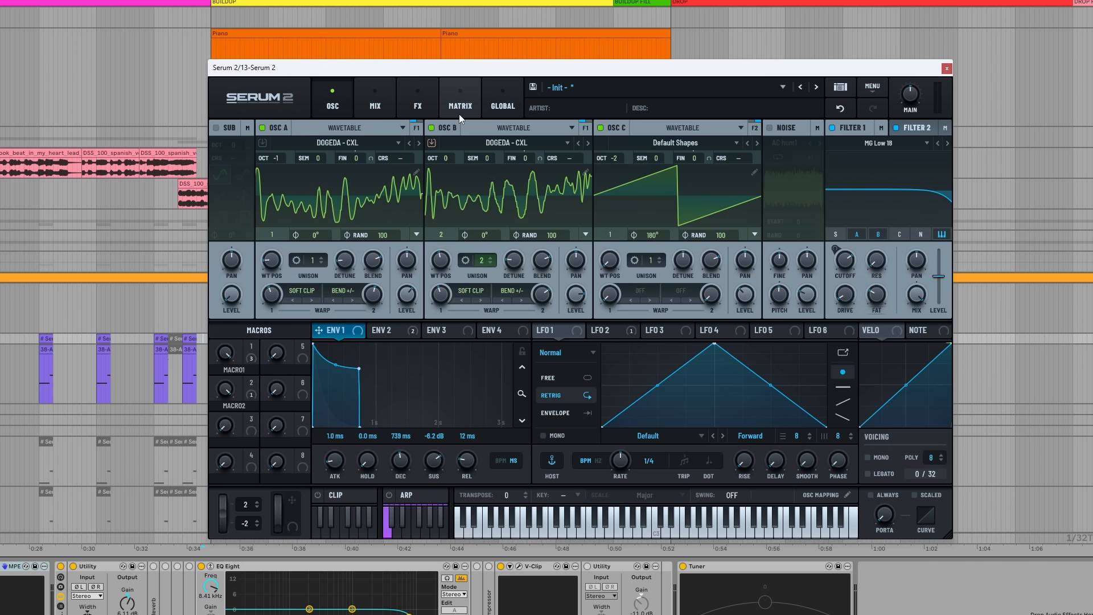
{"action": "left_click", "coordinate": [459, 101]}
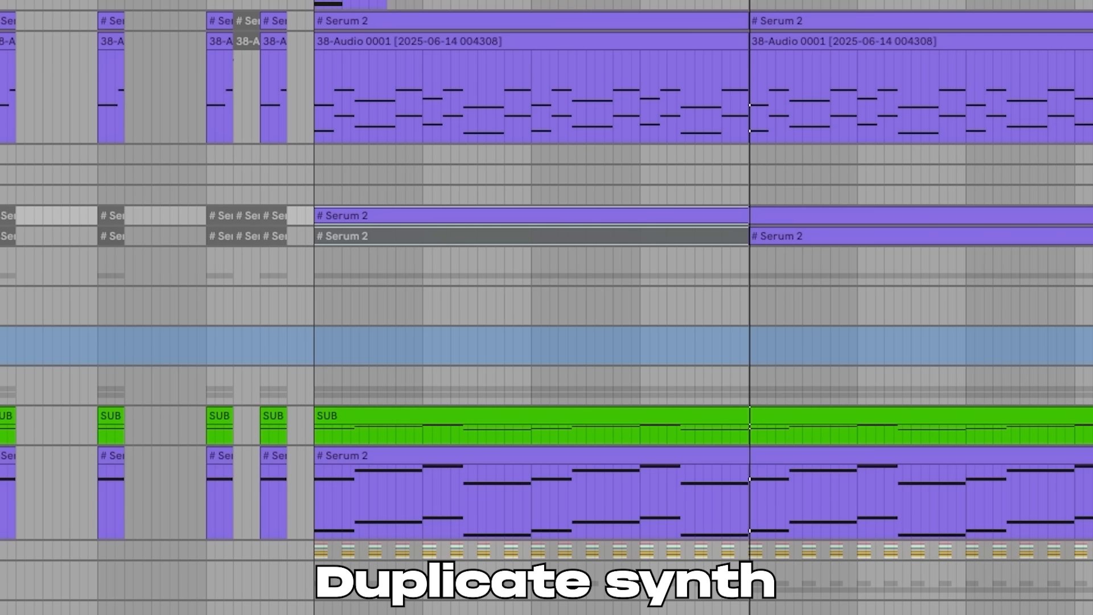
- Duplicate the Serum 2 lead as another layer and reposition the layer's synth window
{"action": "key", "text": "ctrl+d"}
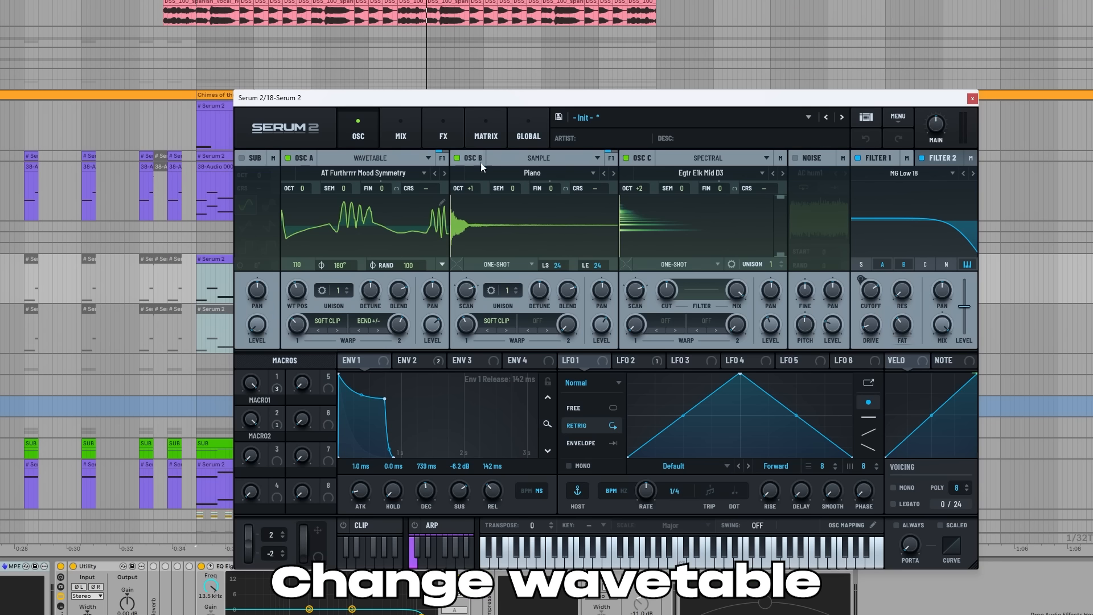
{"action": "mouse_move", "coordinate": [521, 100]}
{"action": "left_mouse_down"}
{"action": "mouse_move", "coordinate": [563, 97]}
{"action": "mouse_move", "coordinate": [538, 93]}
{"action": "left_mouse_up"}
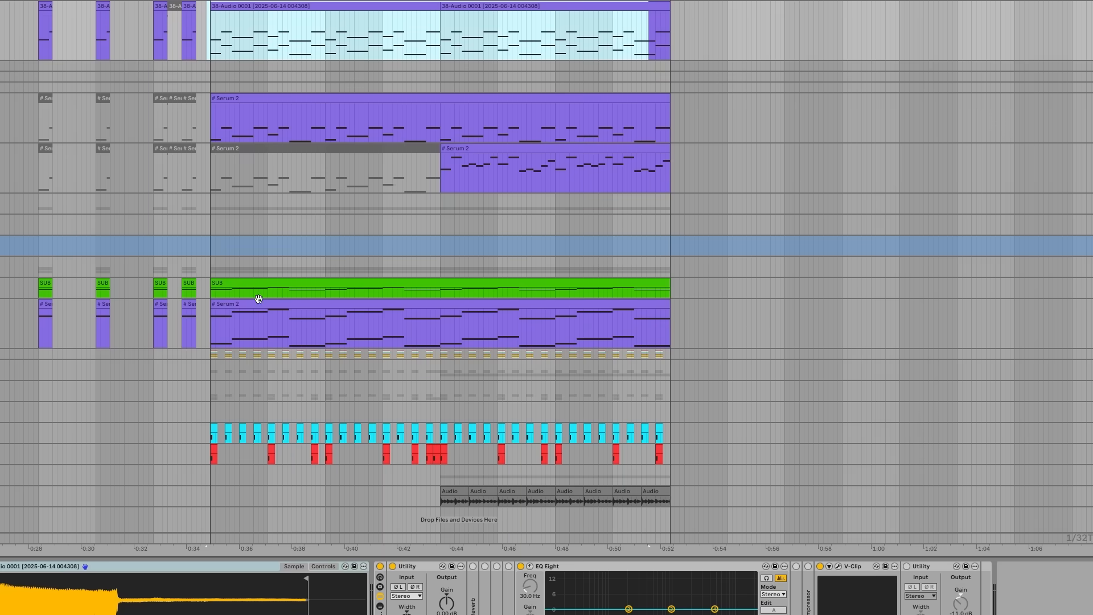
{"action": "left_click_drag", "start_coordinate": [208, 329], "coordinate": [617, 341]}
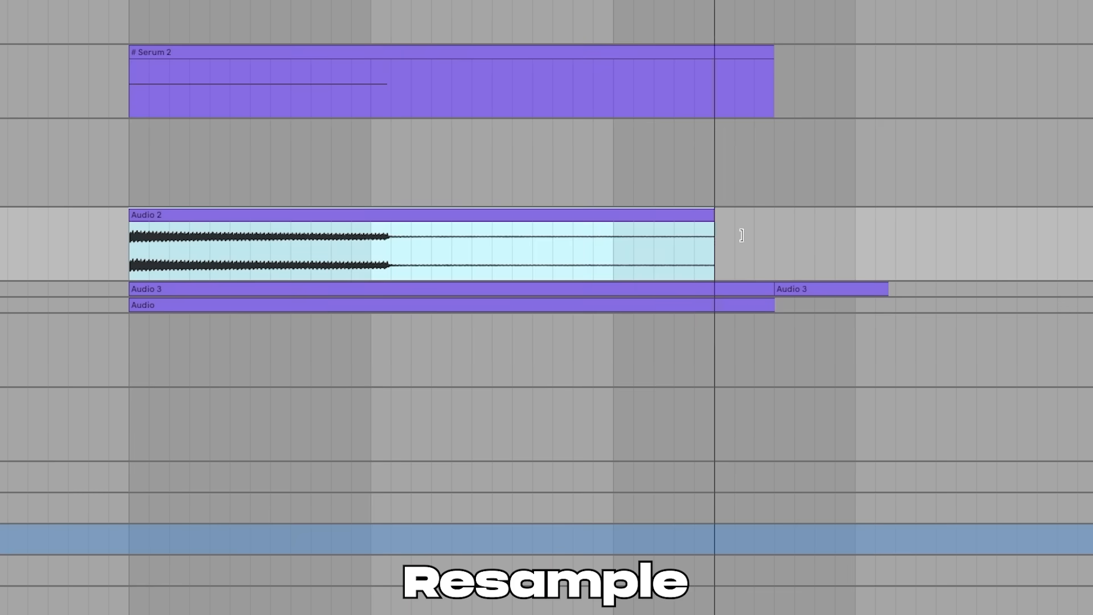
- Lengthen the resampled Audio 2 clip past the end of the Serum 2 clip and move it down one track
{"action": "left_click_drag", "start_coordinate": [715, 240], "coordinate": [870, 239]}
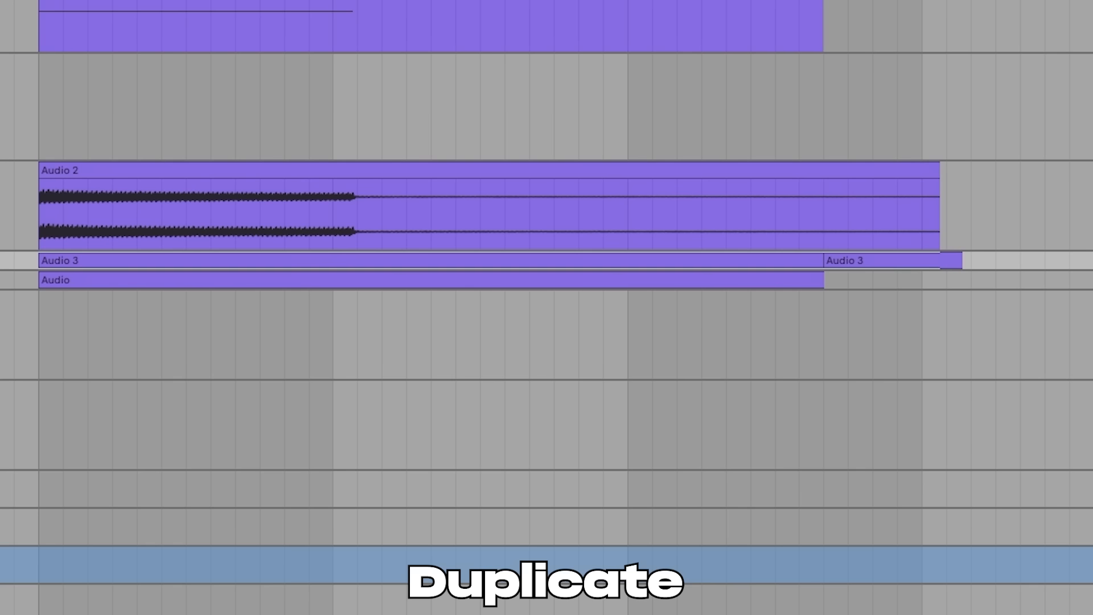
{"action": "left_click_drag", "start_coordinate": [310, 211], "coordinate": [310, 296]}
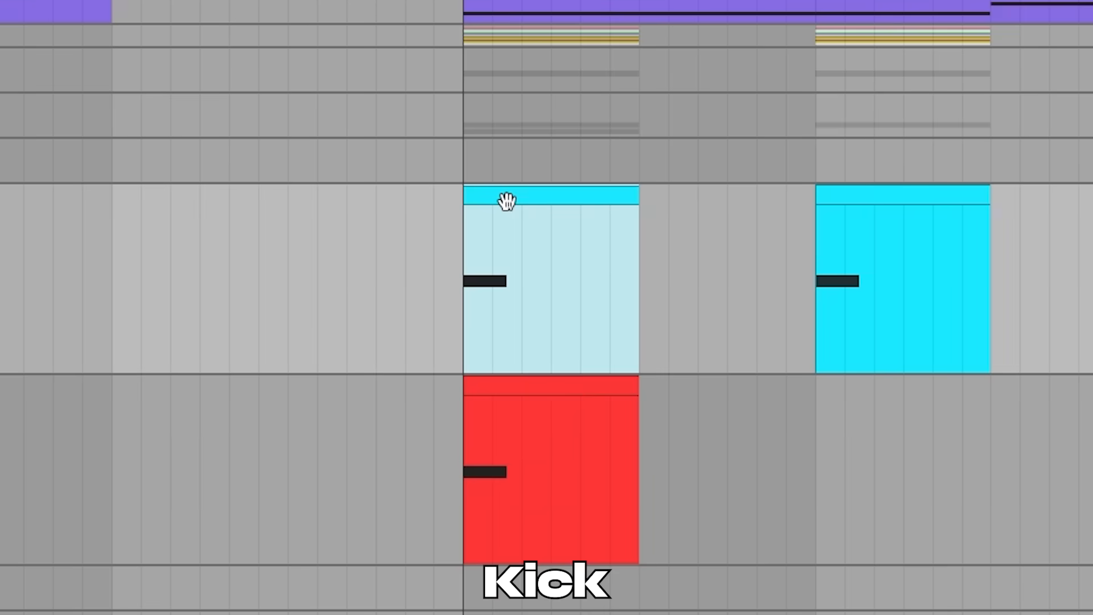
- Inspect the red kick layer, the tambourine loop and the Spanish vocal hook clips with their NANI effect
{"action": "left_click", "coordinate": [535, 392]}
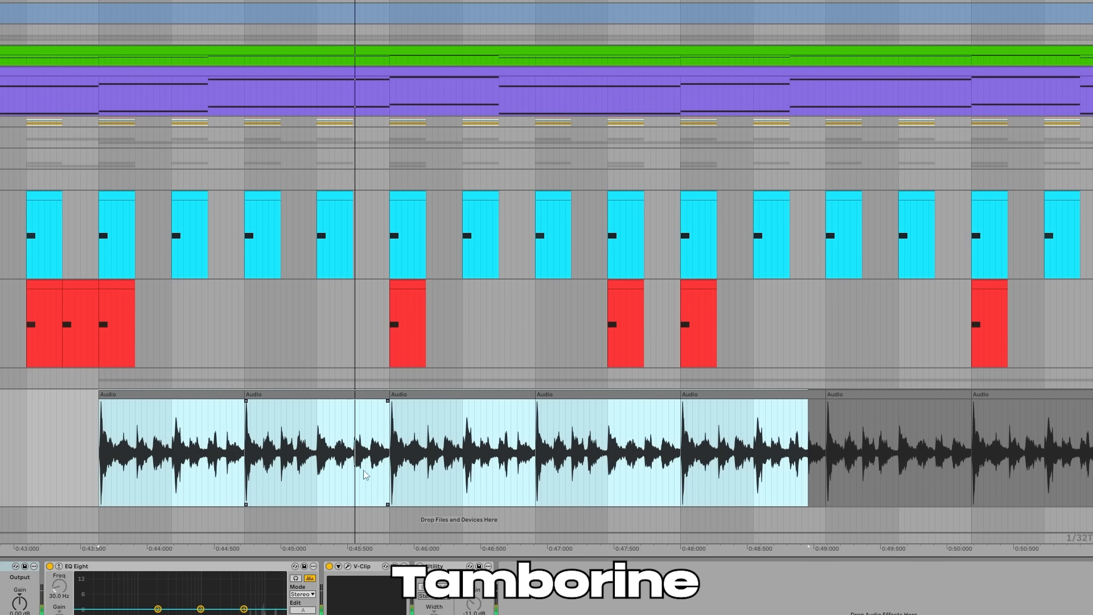
{"action": "left_click", "coordinate": [557, 468]}
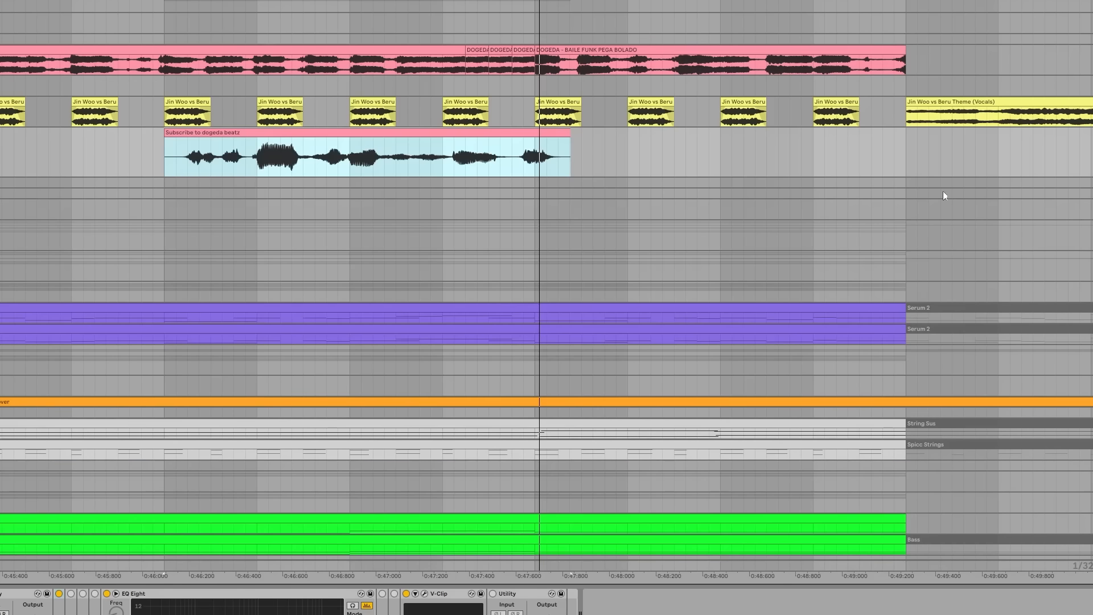
{"action": "left_click", "coordinate": [917, 170]}
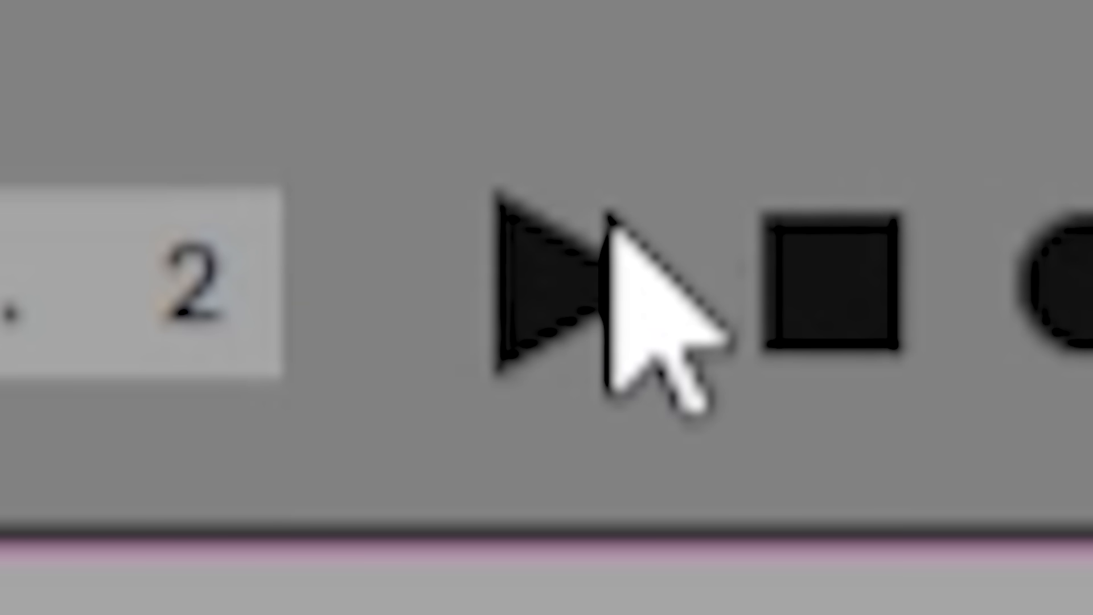
{"action": "left_click", "coordinate": [610, 214]}
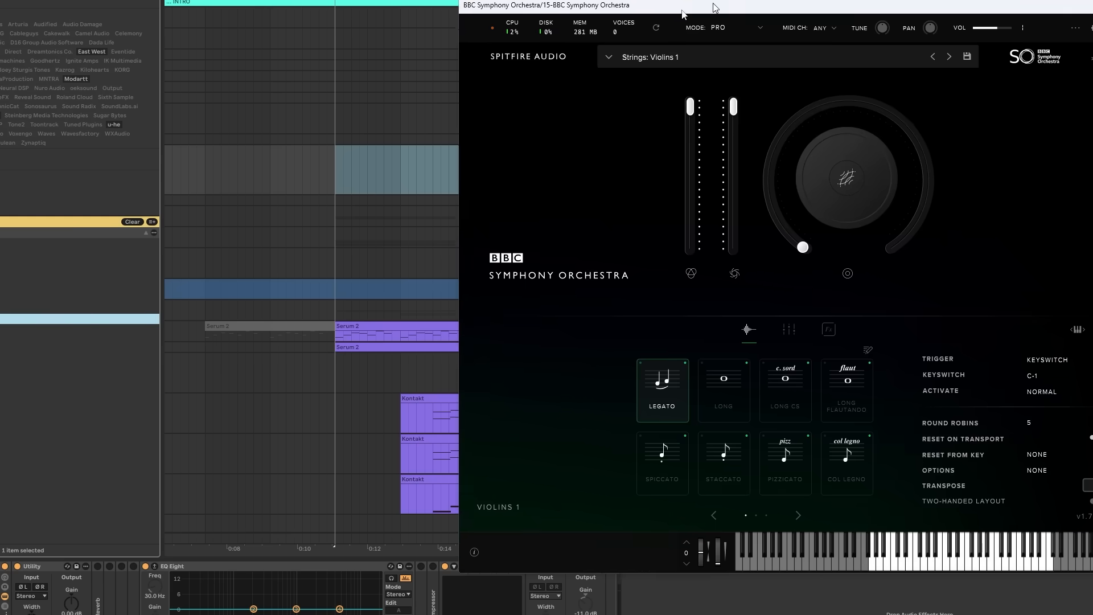
{"action": "left_click_drag", "start_coordinate": [720, 5], "coordinate": [447, 4]}
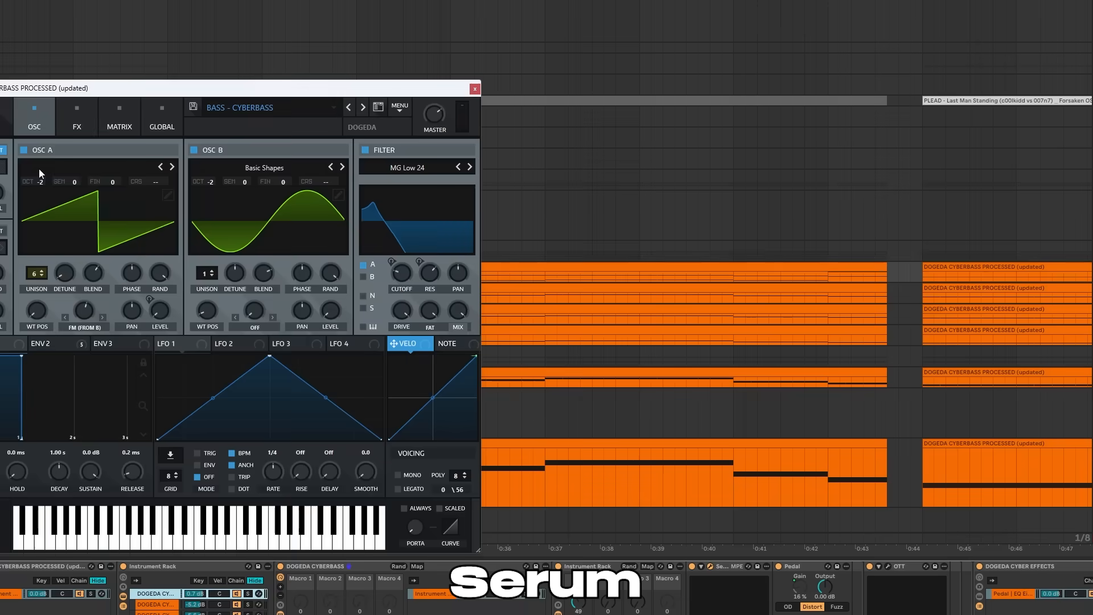
- Toggle oscillator B of the BASS - CYBERBASS patch to compare the sound and open the OTT compressor in its chain
{"action": "left_click", "coordinate": [194, 150]}
{"action": "left_click_drag", "start_coordinate": [182, 93], "coordinate": [580, 87]}
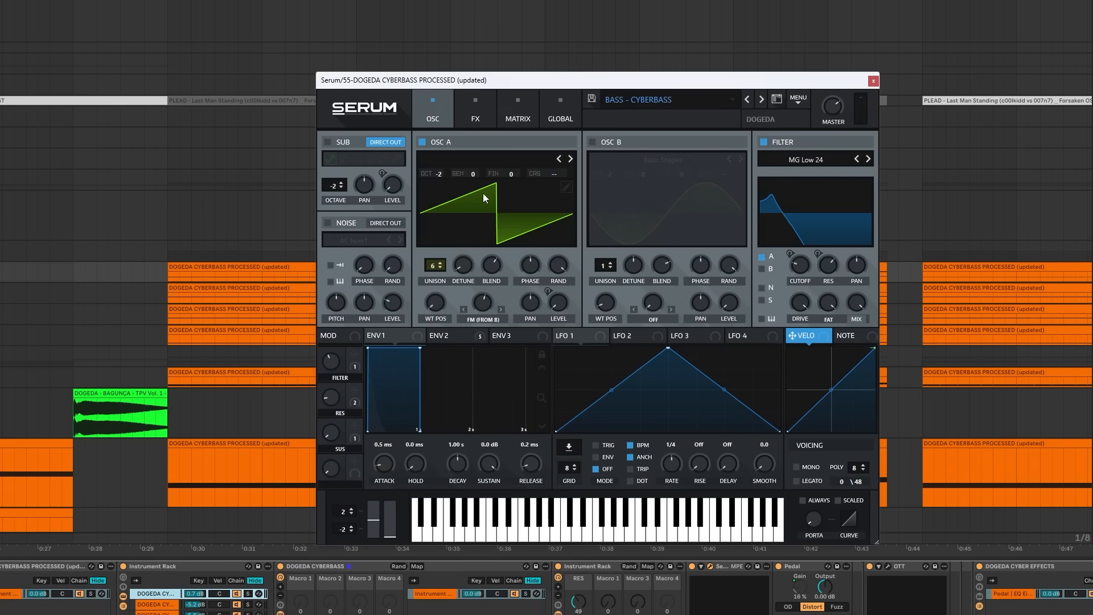
{"action": "left_click", "coordinate": [593, 141]}
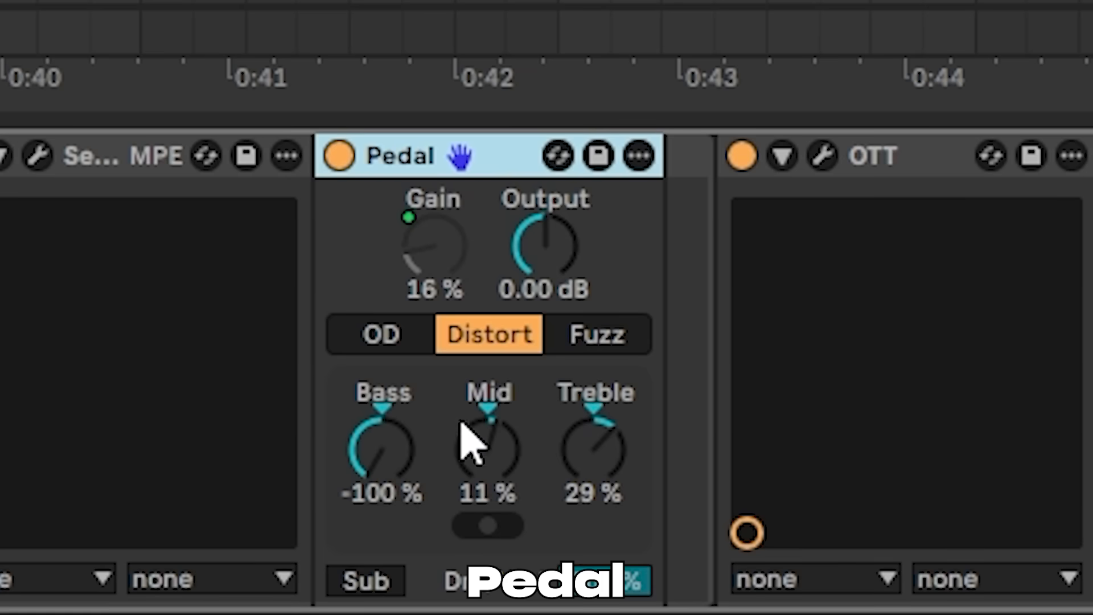
{"action": "left_click", "coordinate": [824, 156]}
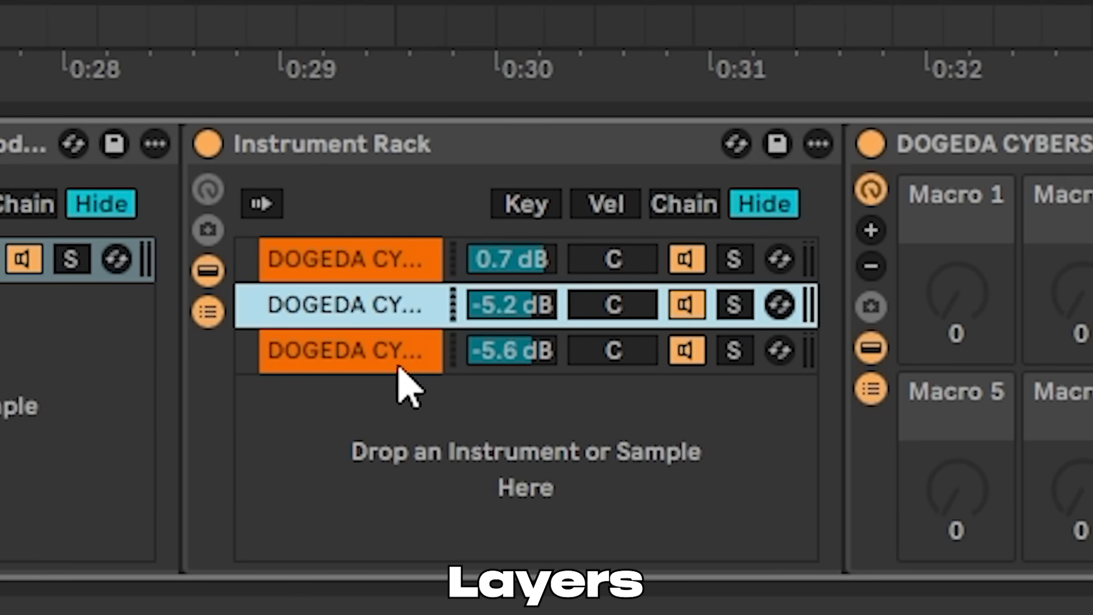
{"action": "left_click", "coordinate": [403, 364]}
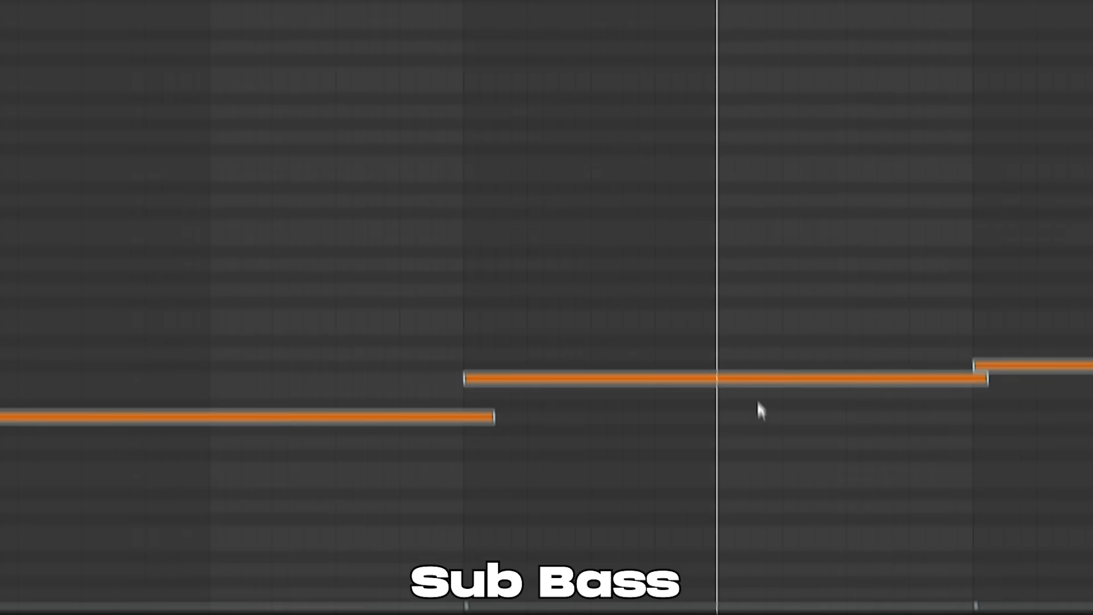
- Preview several BAGUNÇA instrument samples, including Golpe (C), Jogo (C) and Nuclear (C)
{"action": "left_click", "coordinate": [463, 35]}
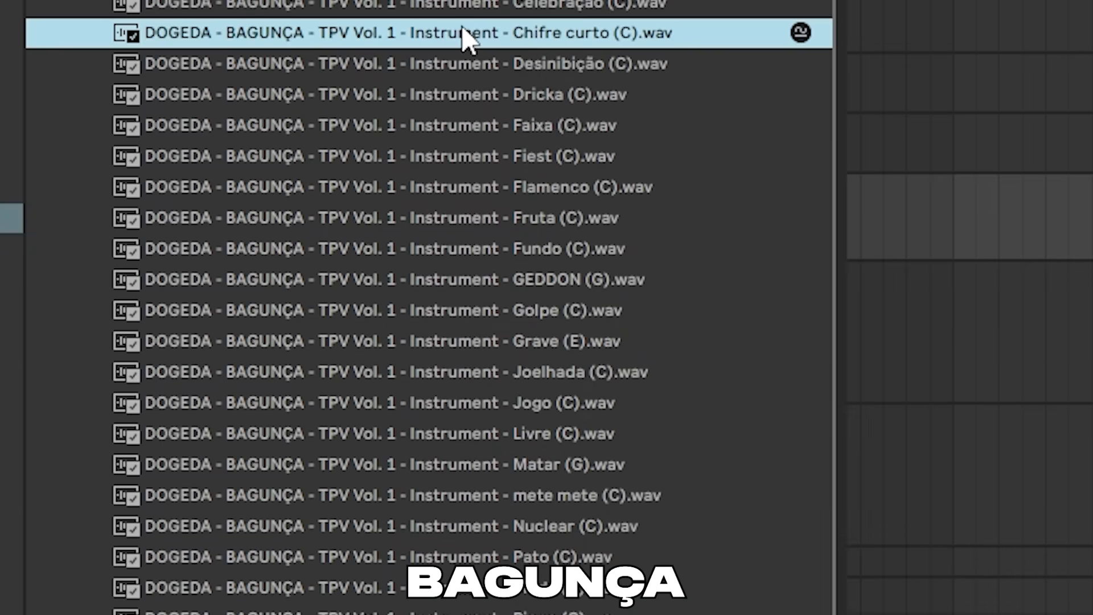
{"action": "left_click", "coordinate": [457, 95]}
{"action": "left_click", "coordinate": [473, 187]}
{"action": "left_click", "coordinate": [481, 312]}
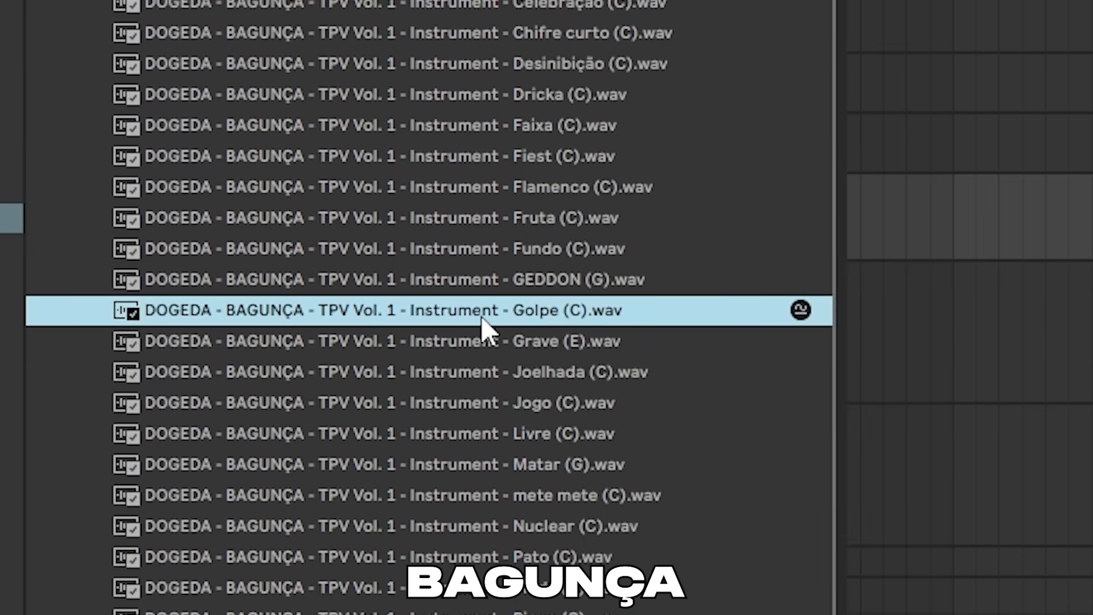
{"action": "left_click", "coordinate": [481, 404]}
{"action": "left_click", "coordinate": [544, 527]}
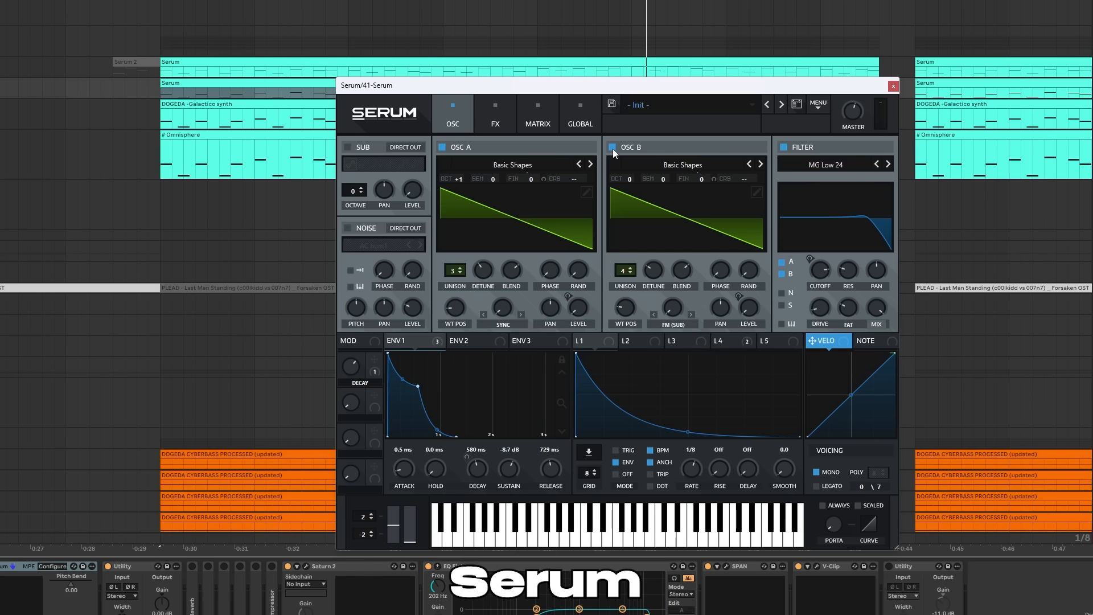
- Show the LFO 4 curve of the two-oscillator Basic Shapes Serum patch
{"action": "left_click_drag", "start_coordinate": [459, 91], "coordinate": [426, 106]}
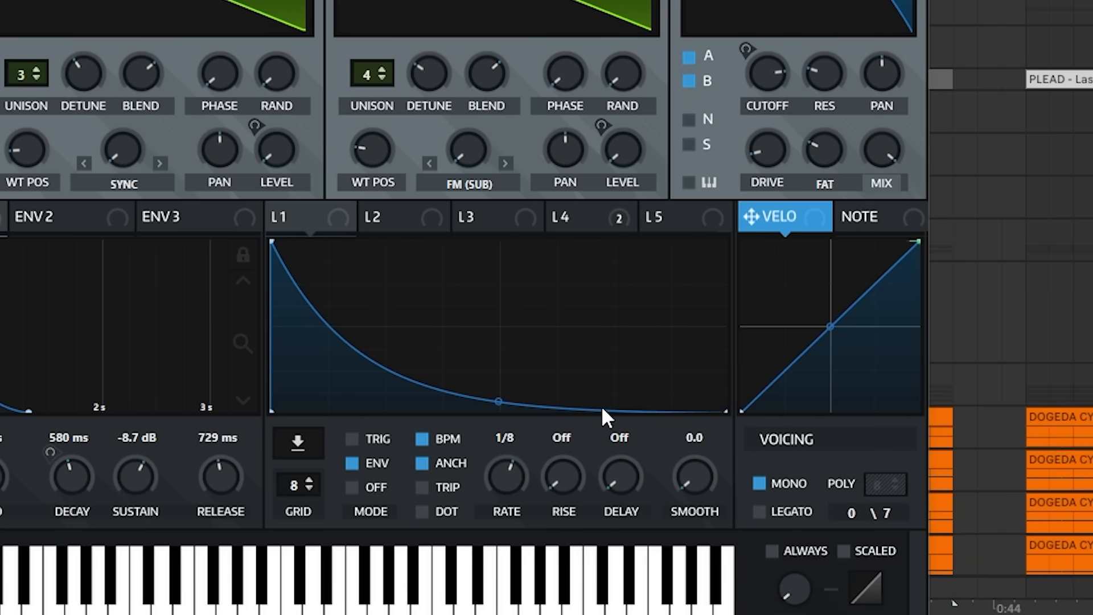
{"action": "left_click", "coordinate": [577, 218]}
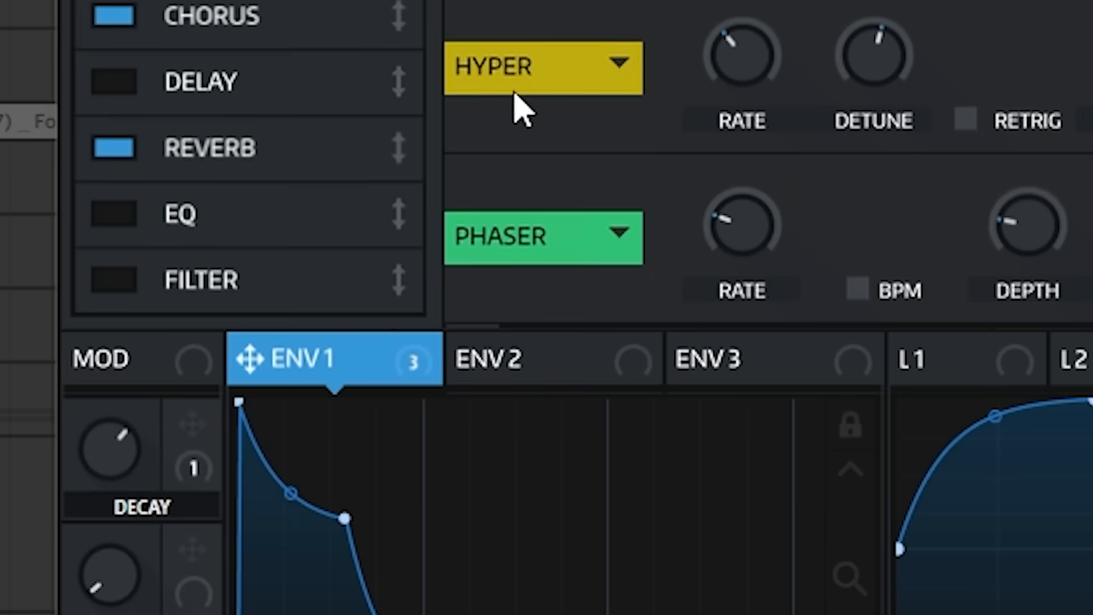
- Review the Serum patch's effects down to the reverb and adjust the SoftClip distortion's drive
{"action": "scroll", "coordinate": [441, 279], "scroll_direction": "down", "scroll_amount": 3}
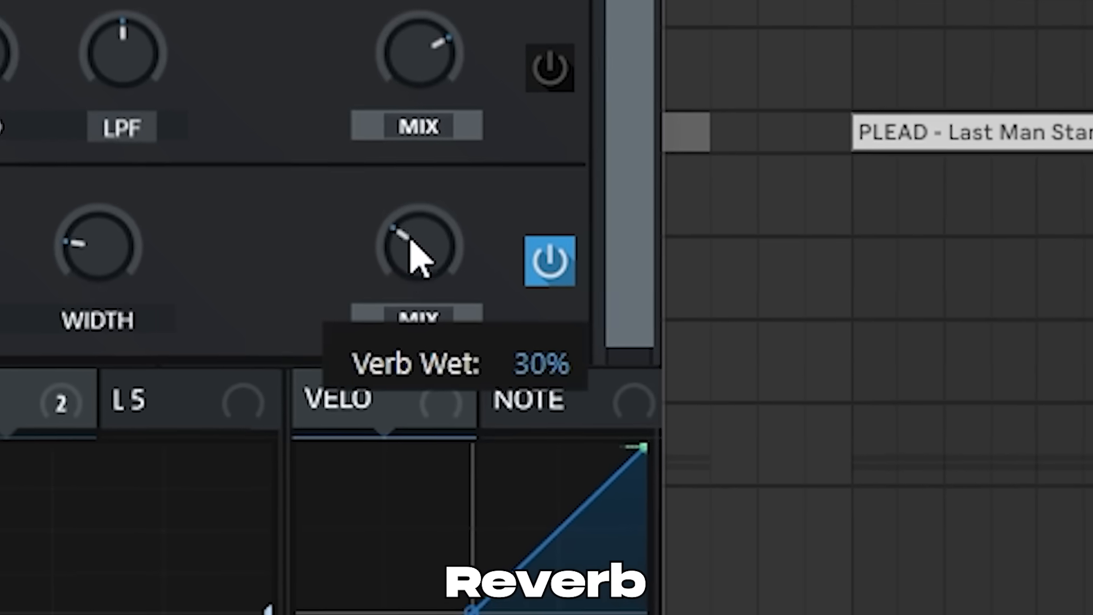
{"action": "left_click_drag", "start_coordinate": [415, 249], "coordinate": [450, 23]}
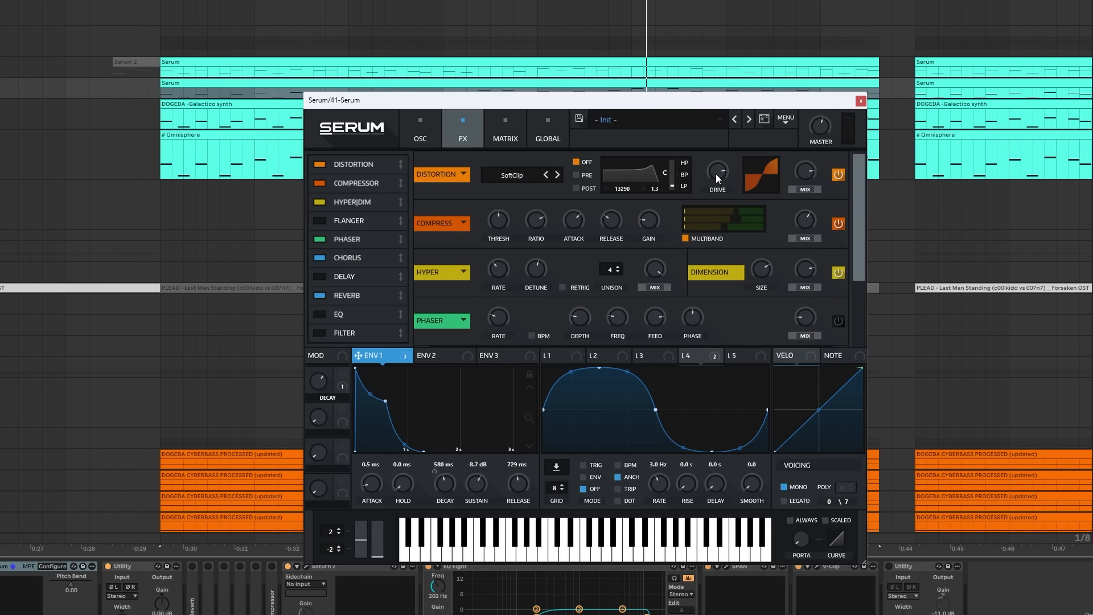
{"action": "left_click_drag", "start_coordinate": [716, 173], "coordinate": [736, 135]}
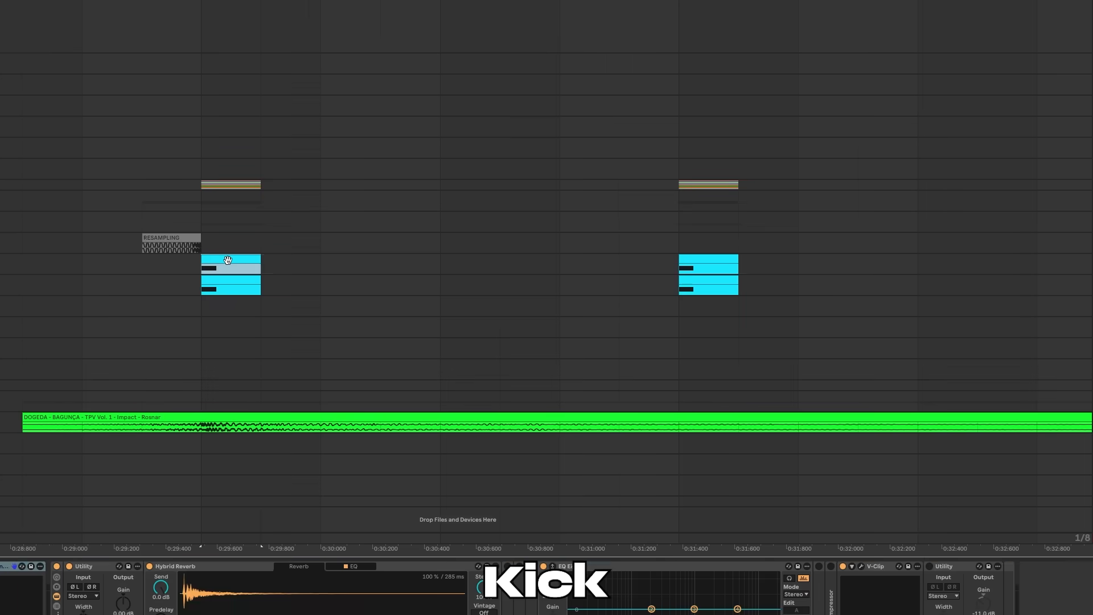
- Select the layered kick clips and the RESAMPLING clip, and start playback
{"action": "left_click", "coordinate": [227, 258]}
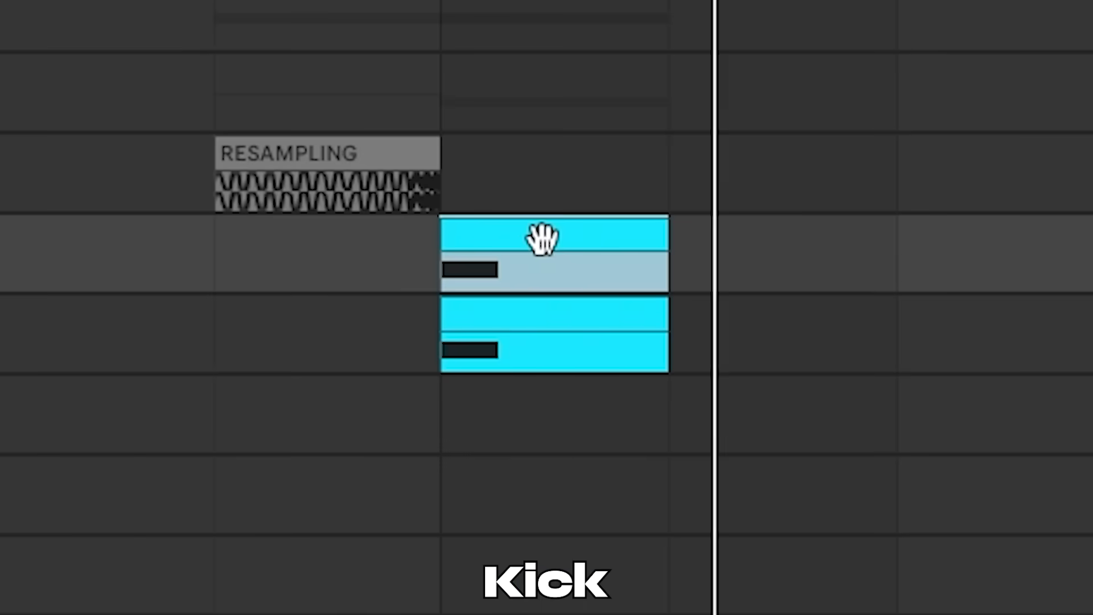
{"action": "left_click", "coordinate": [592, 320]}
{"action": "left_click", "coordinate": [348, 159]}
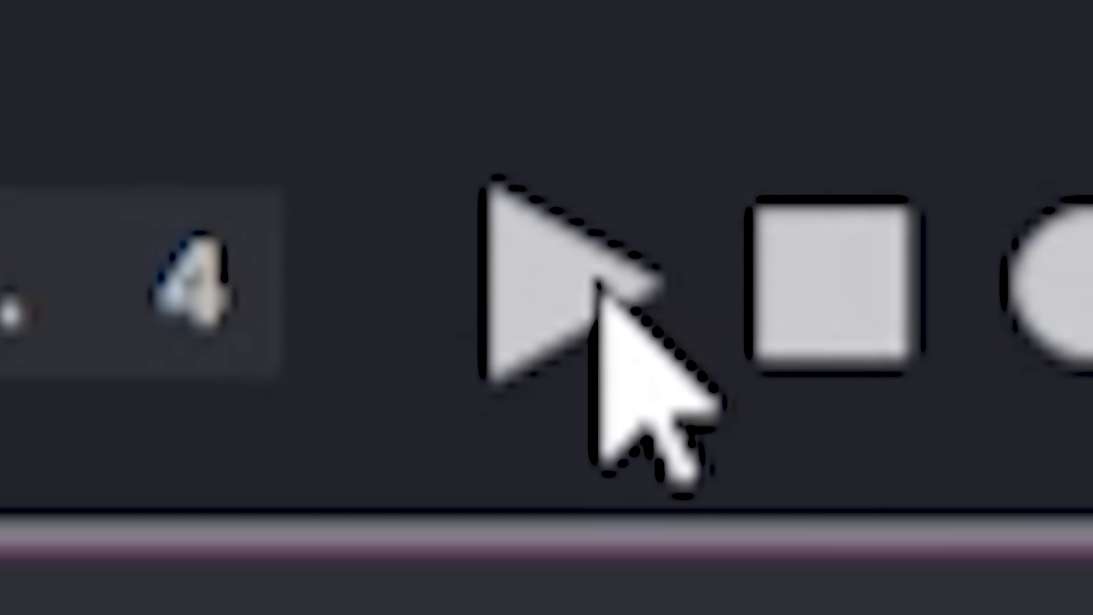
{"action": "left_click", "coordinate": [584, 282]}
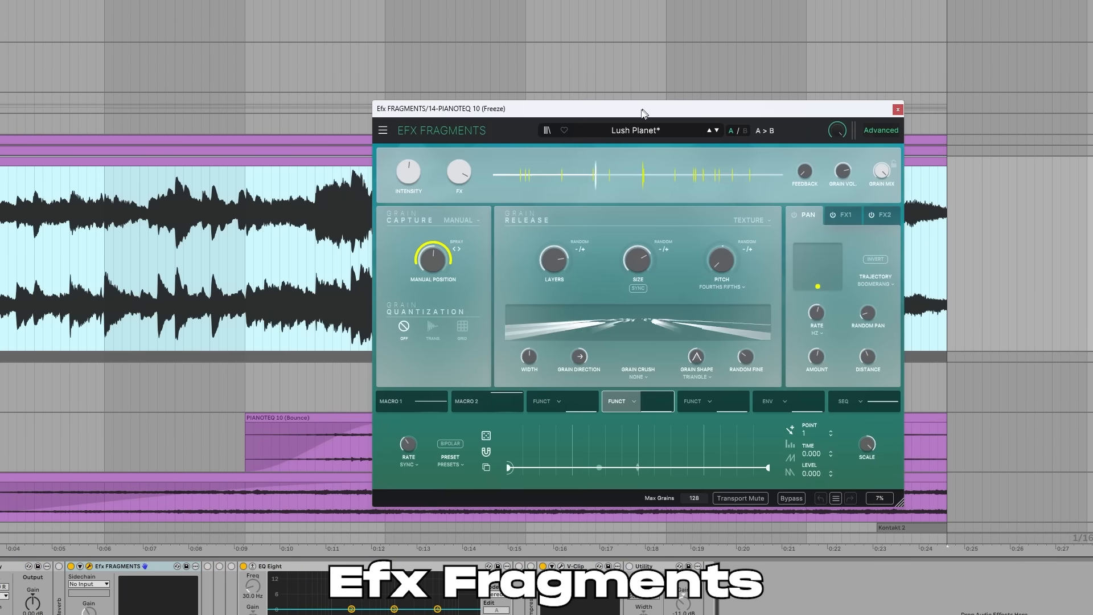
{"action": "left_click_drag", "start_coordinate": [641, 110], "coordinate": [519, 111]}
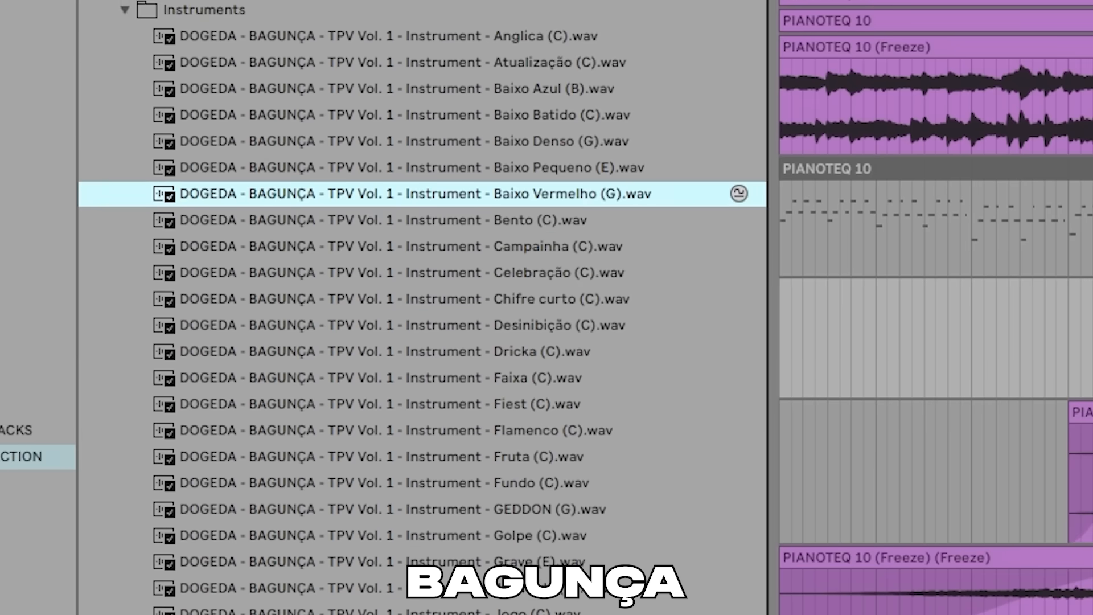
- Preview the BAGUNÇA instrument samples one after another around Dricka (C)
{"action": "key", "text": "Down"}
{"action": "key", "text": "Down"}
{"action": "key", "text": "Down"}
{"action": "key", "text": "Down"}
{"action": "key", "text": "Down"}
{"action": "key", "text": "Down"}
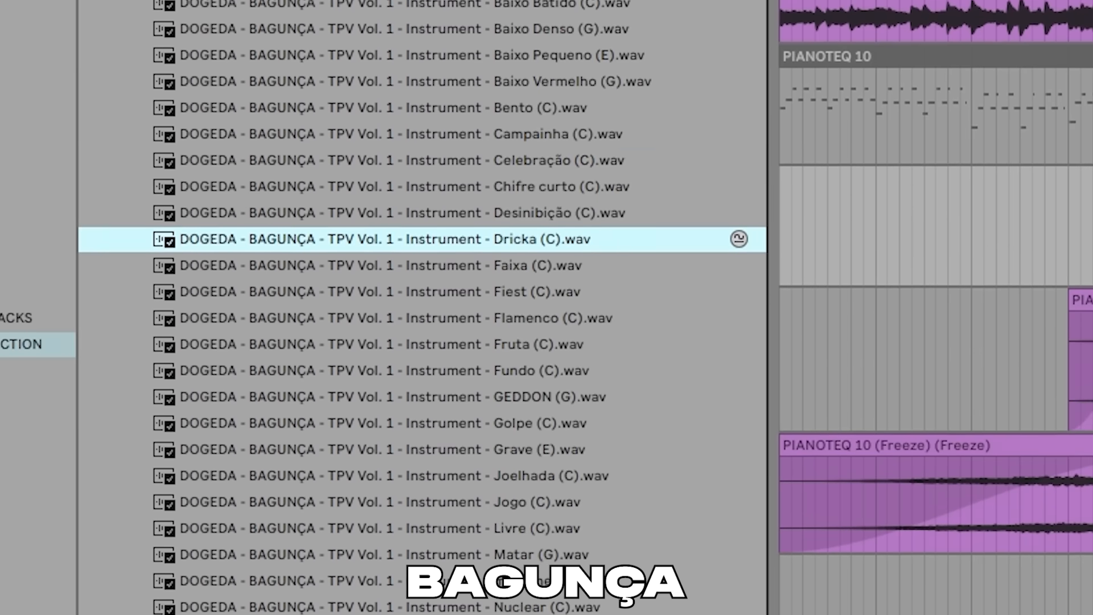
{"action": "key", "text": "Down"}
{"action": "key", "text": "Down"}
{"action": "key", "text": "Down"}
{"action": "key", "text": "Down"}
{"action": "key", "text": "Down"}
{"action": "key", "text": "Down"}
{"action": "key", "text": "Down"}
{"action": "key", "text": "Down"}
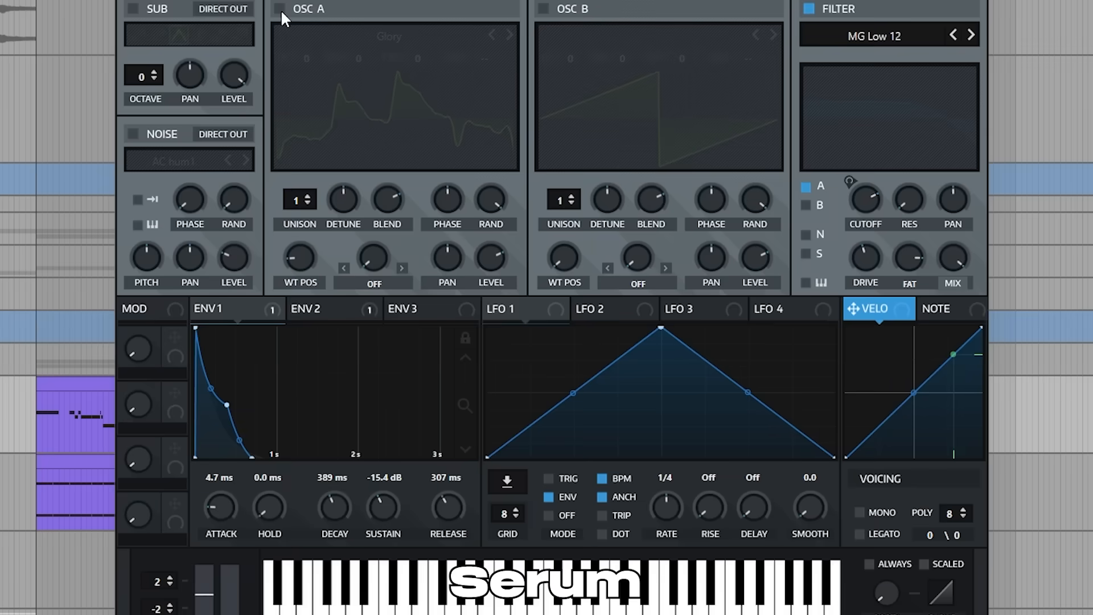
- Enable oscillator A in the PLUCK - Glory Serum patch
{"action": "left_click", "coordinate": [428, 115]}
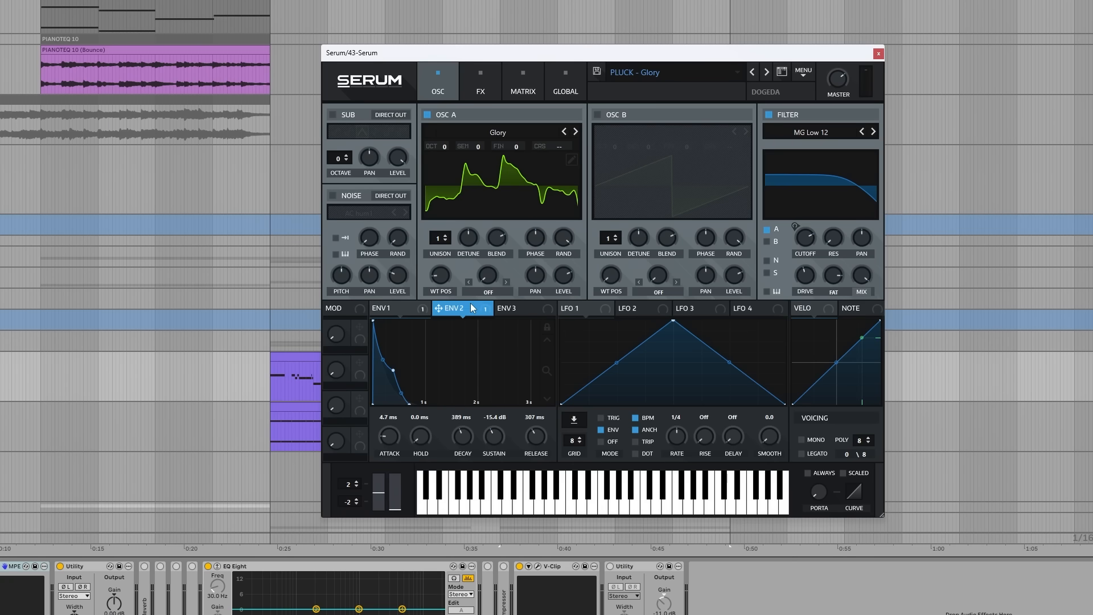
- Review envelope 2 of the PLUCK - Glory patch and its distortion, compressor and reverb effects
{"action": "left_click", "coordinate": [471, 305]}
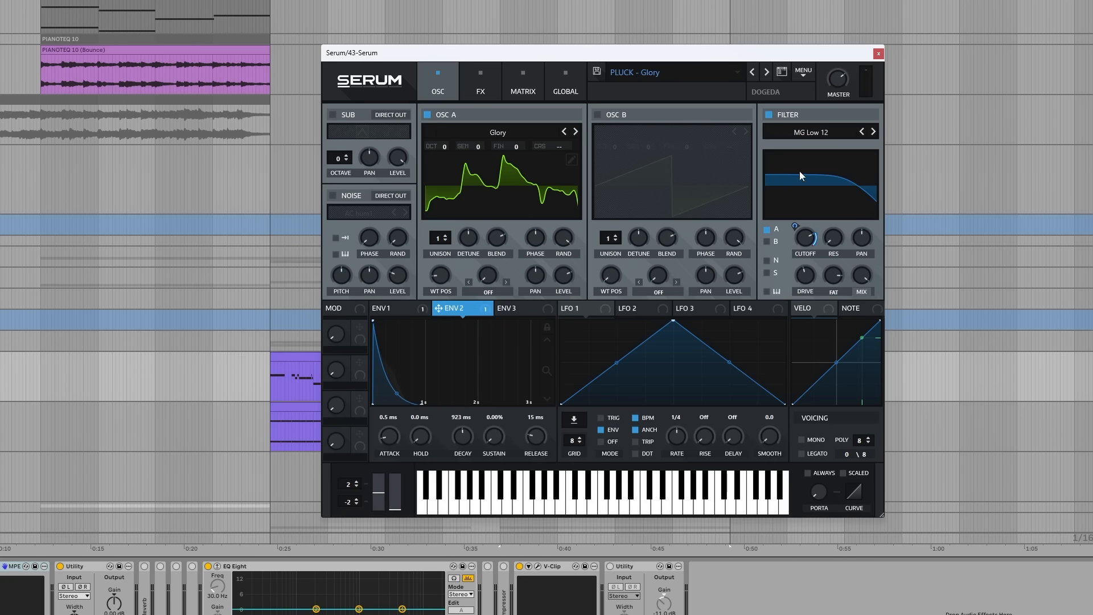
{"action": "left_click", "coordinate": [487, 87]}
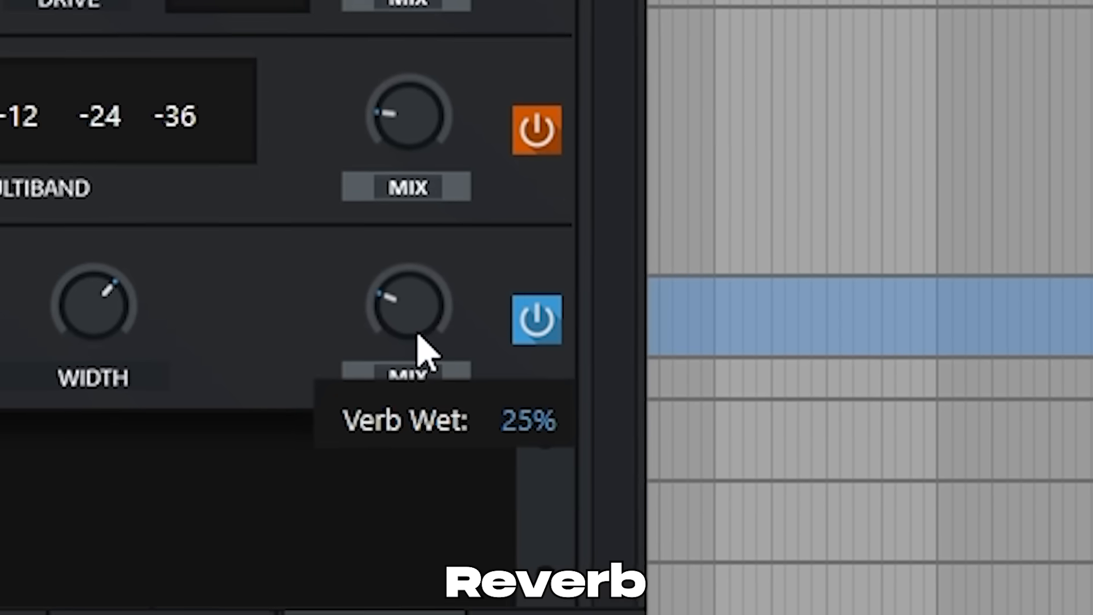
{"action": "left_click_drag", "start_coordinate": [827, 232], "coordinate": [833, 209]}
{"action": "left_click_drag", "start_coordinate": [441, 239], "coordinate": [464, 122]}
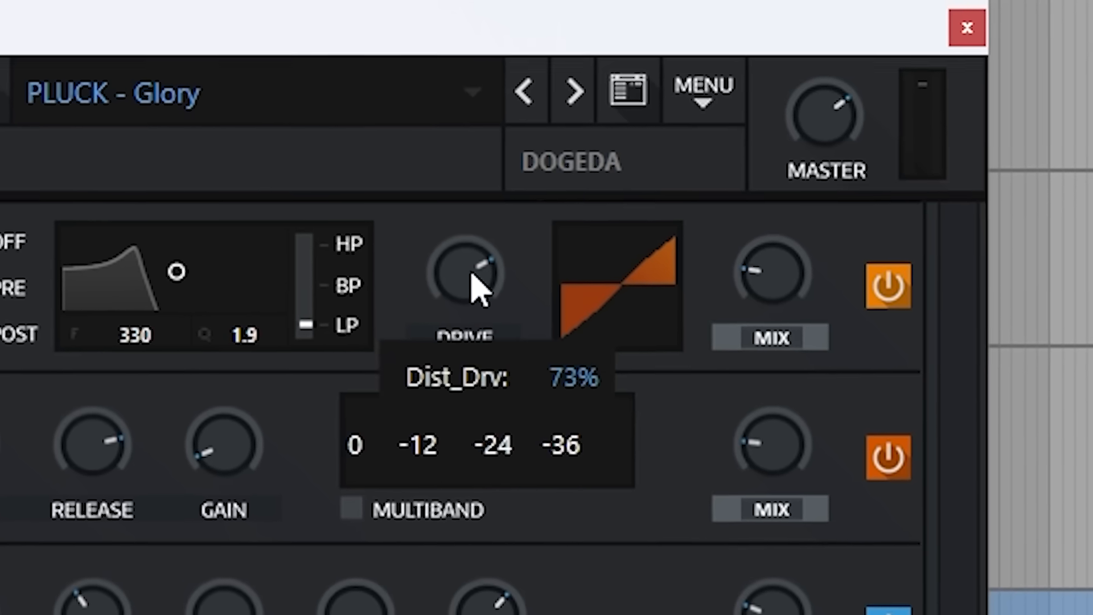
{"action": "left_click_drag", "start_coordinate": [478, 288], "coordinate": [511, 76]}
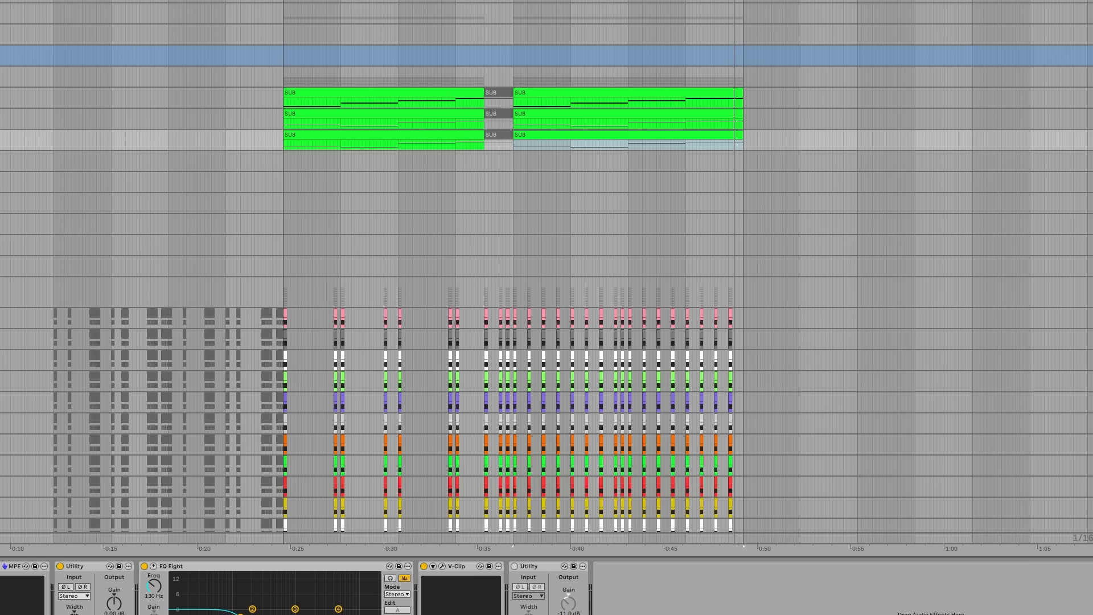
- Examine the notes of the layered SUB clips and show the effects of the REESE - Mean Serum patch
{"action": "scroll", "coordinate": [661, 139], "scroll_direction": "up", "scroll_amount": 5}
{"action": "scroll", "coordinate": [661, 234], "scroll_direction": "up", "scroll_amount": 3}
{"action": "left_click_drag", "start_coordinate": [649, 248], "coordinate": [446, 262]}
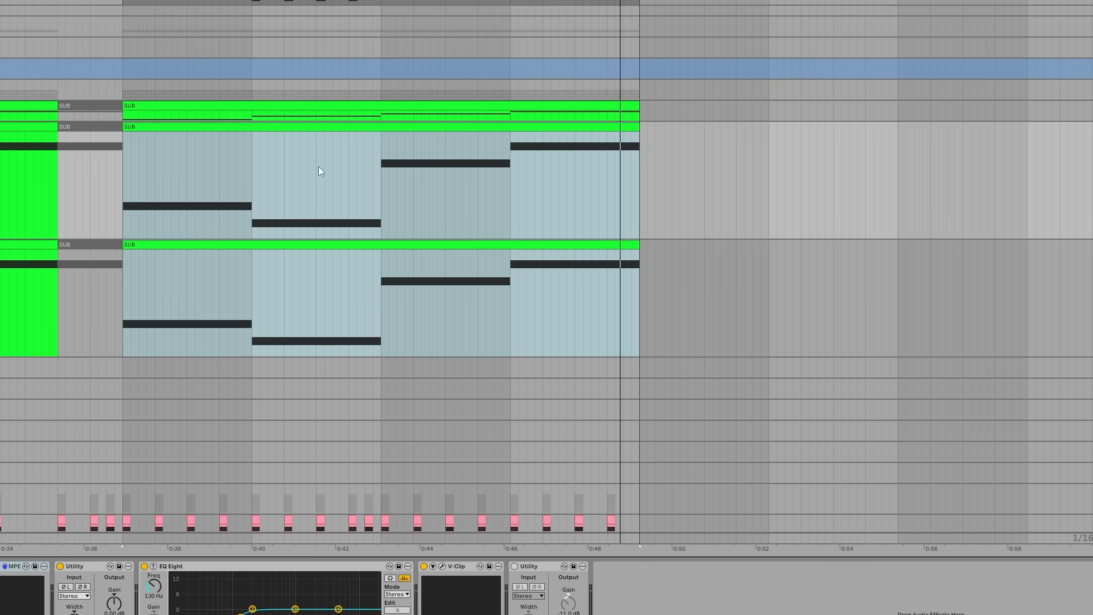
{"action": "left_click", "coordinate": [266, 127]}
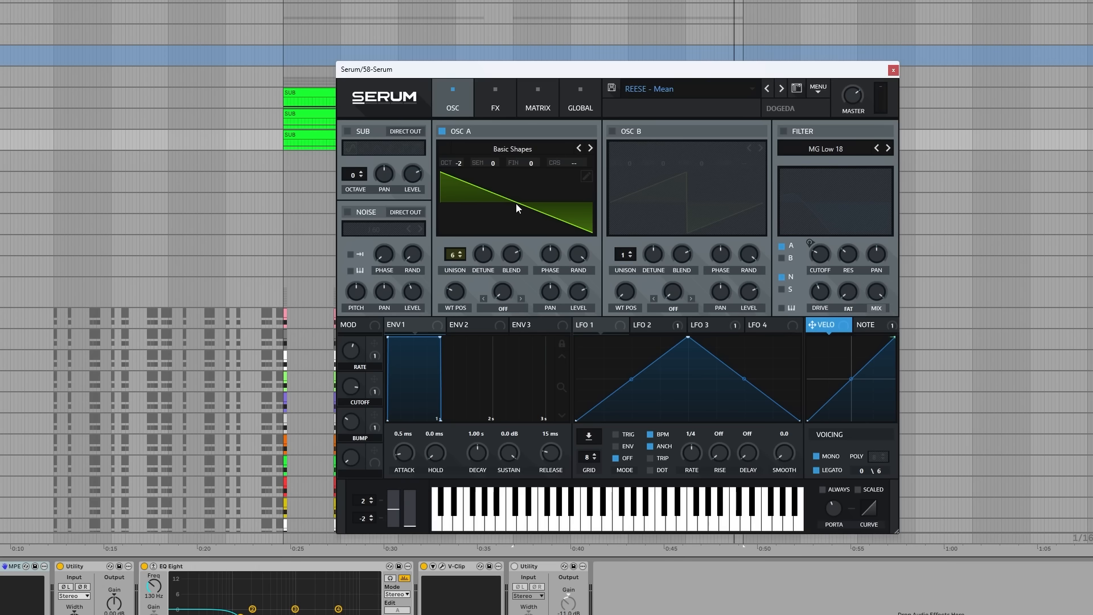
{"action": "left_click", "coordinate": [495, 97]}
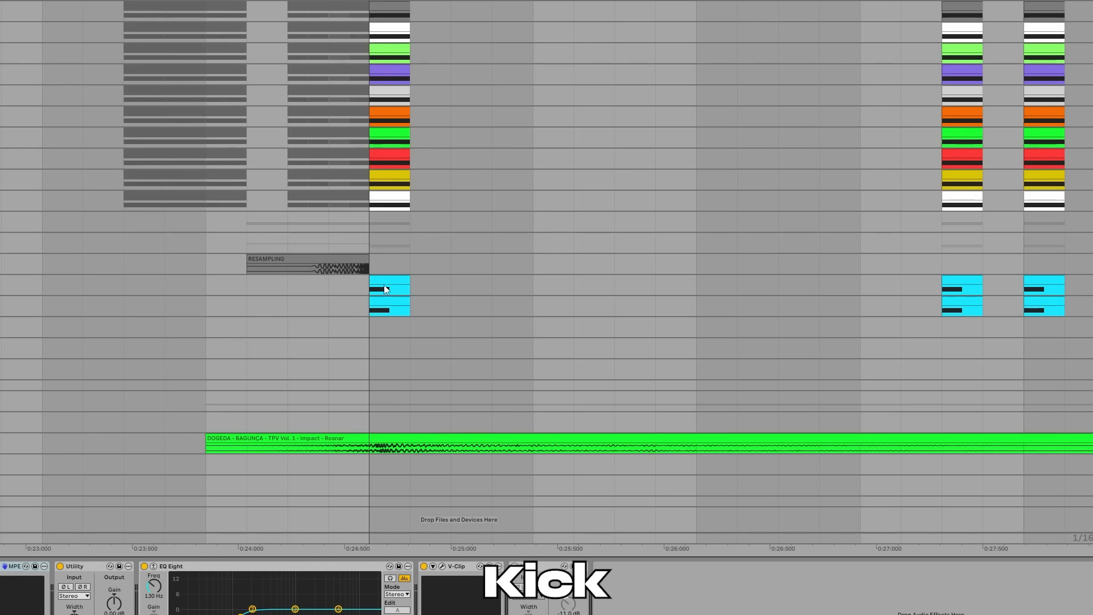
- Select and audition the kick clip and the RESAMPLING reverse kick clip that leads into it
{"action": "left_click", "coordinate": [387, 283]}
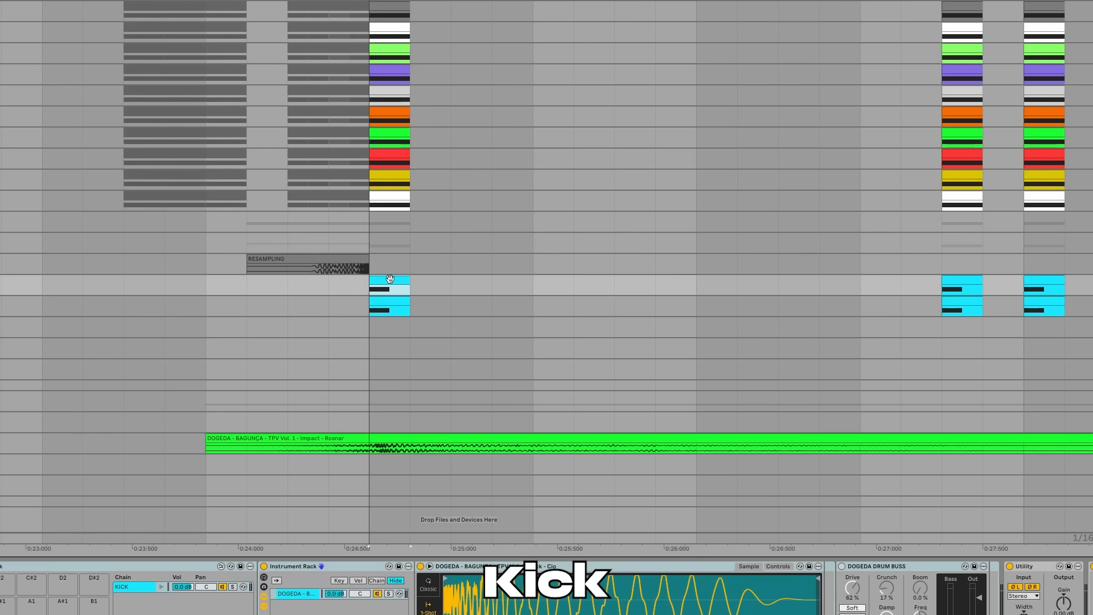
{"action": "left_click", "coordinate": [540, 282]}
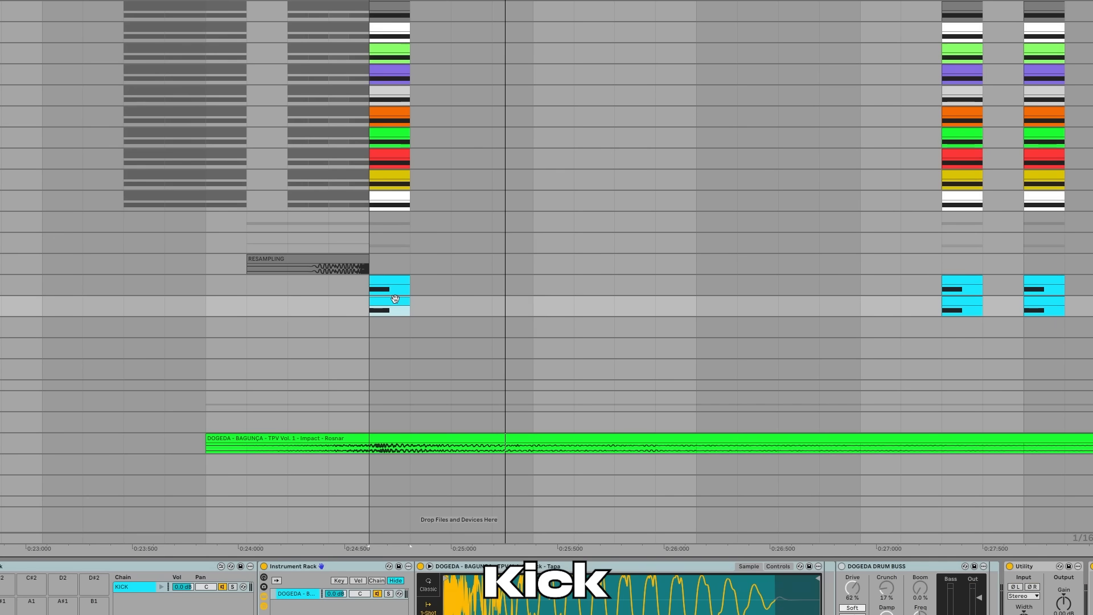
{"action": "key", "text": "space"}
{"action": "left_click", "coordinate": [263, 137]}
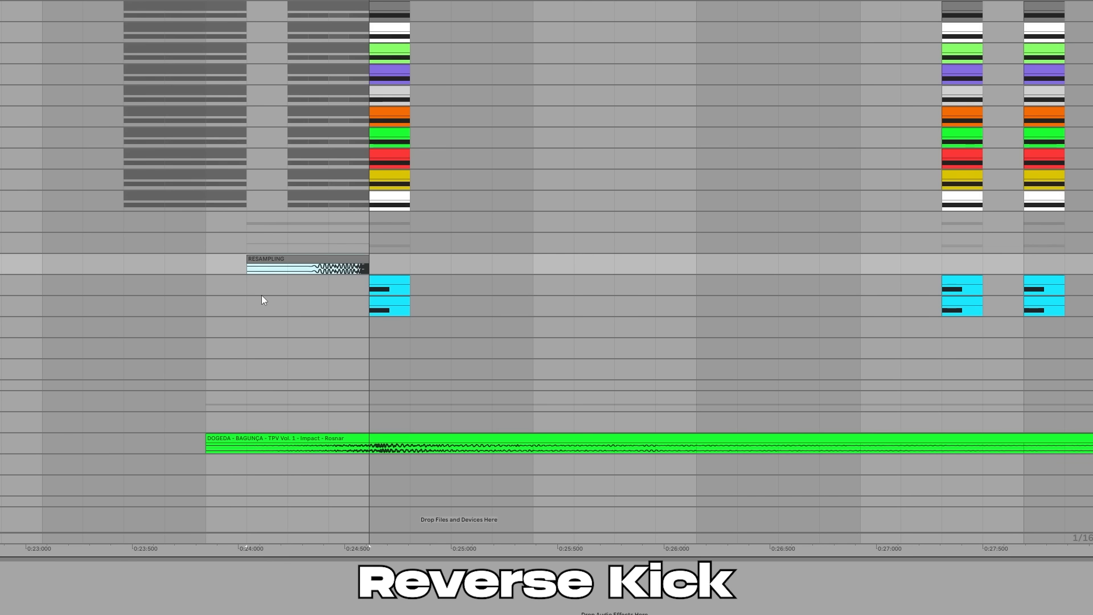
{"action": "key", "text": "space"}
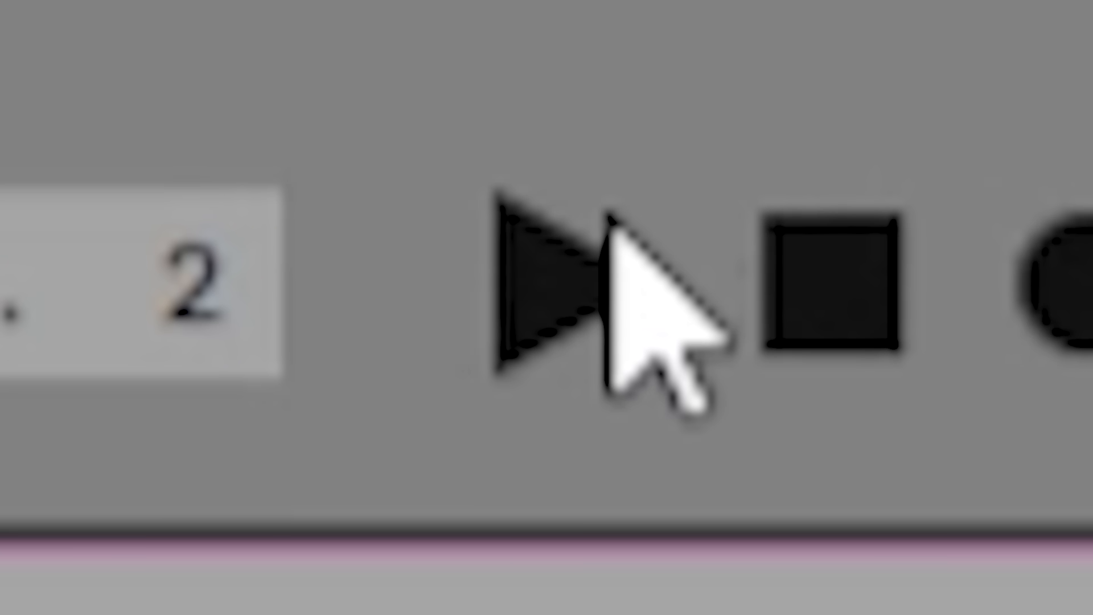
- Start playback of the arrangement in the build-up before the verse
{"action": "left_click", "coordinate": [608, 221]}
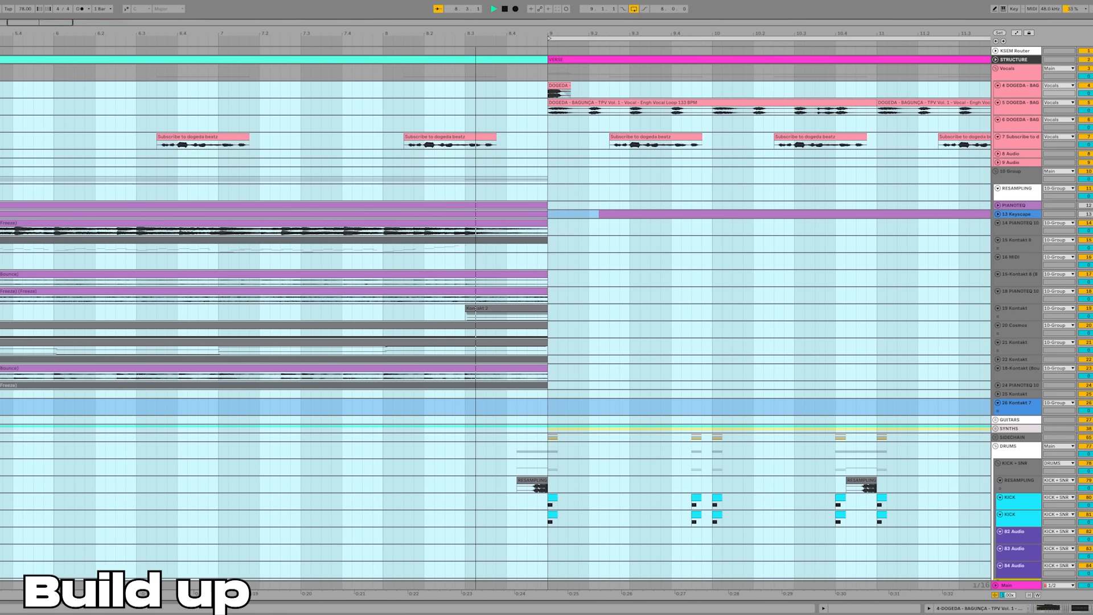